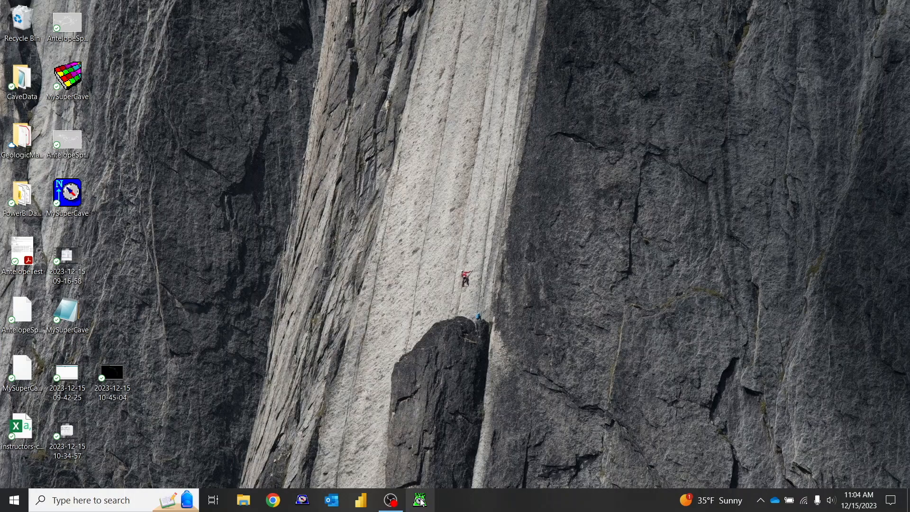
Step: Launch SVG Exporter and open the AntelopeSprings plot file from the CaveData folder on the desktop
click(421, 500)
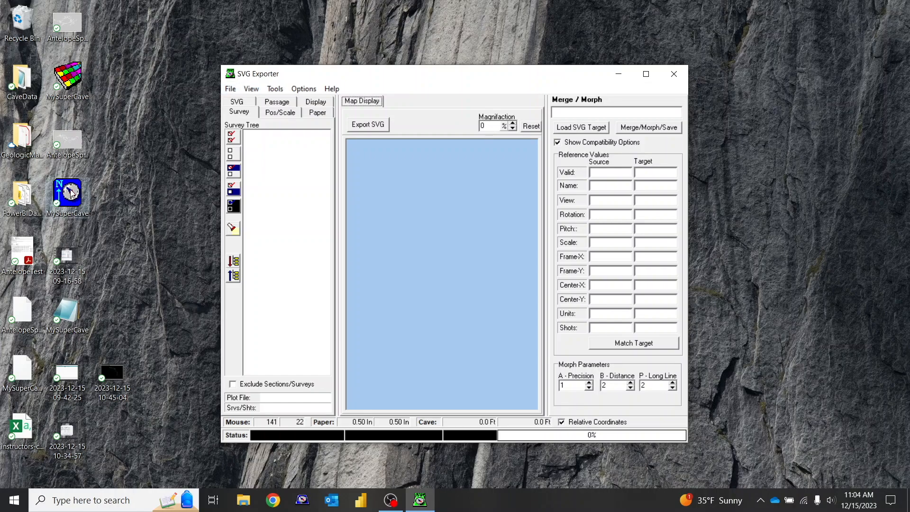
click(234, 89)
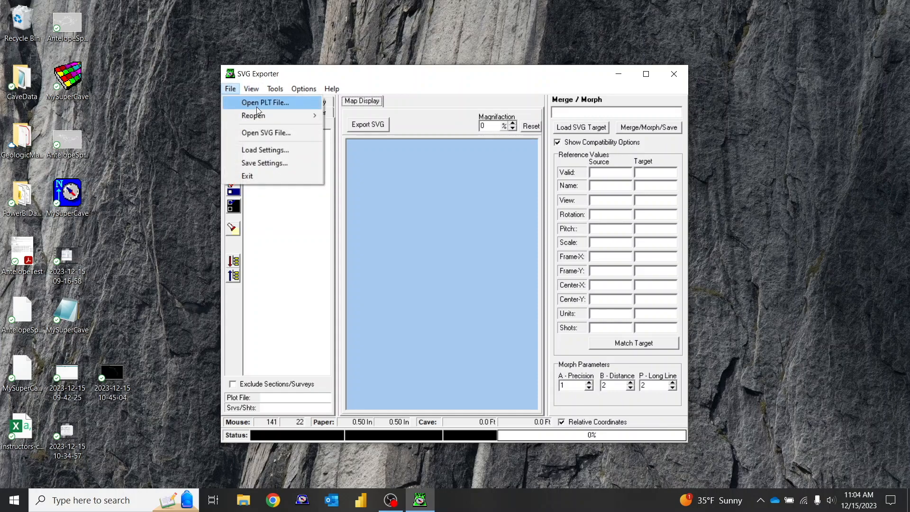
click(257, 107)
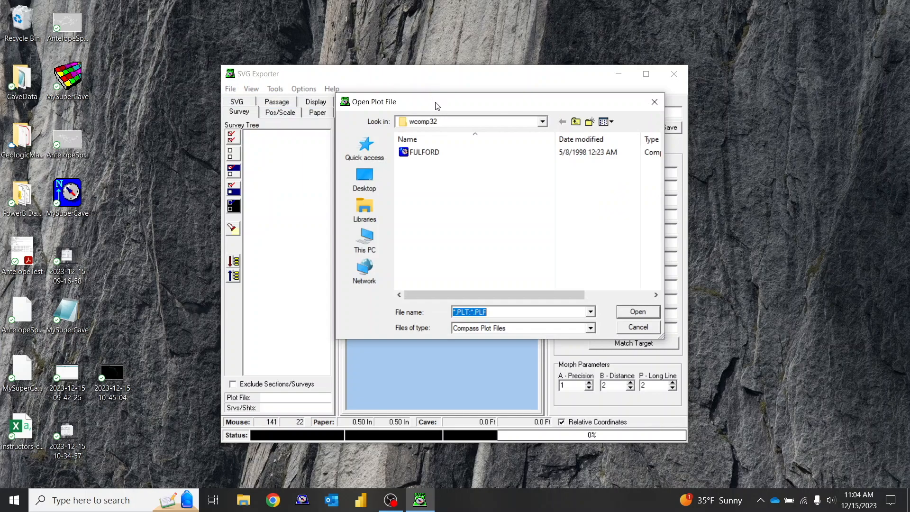
click(370, 177)
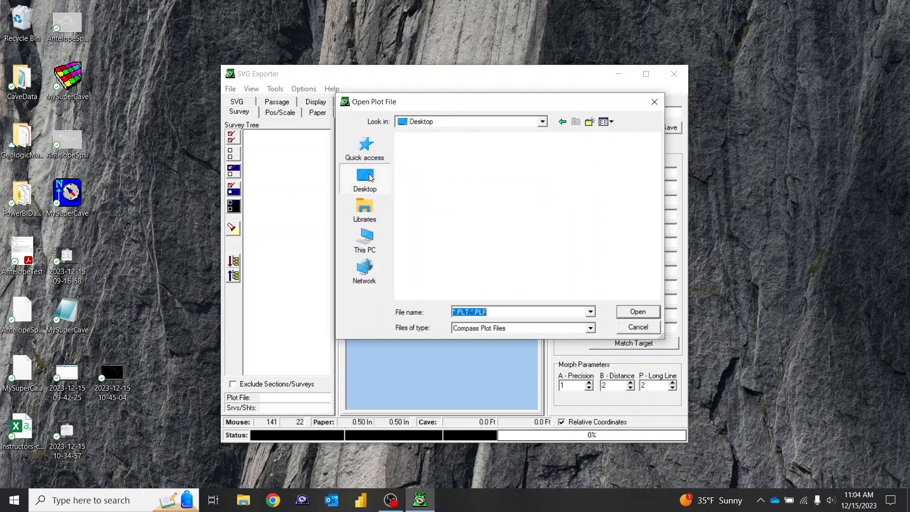
double_click(550, 216)
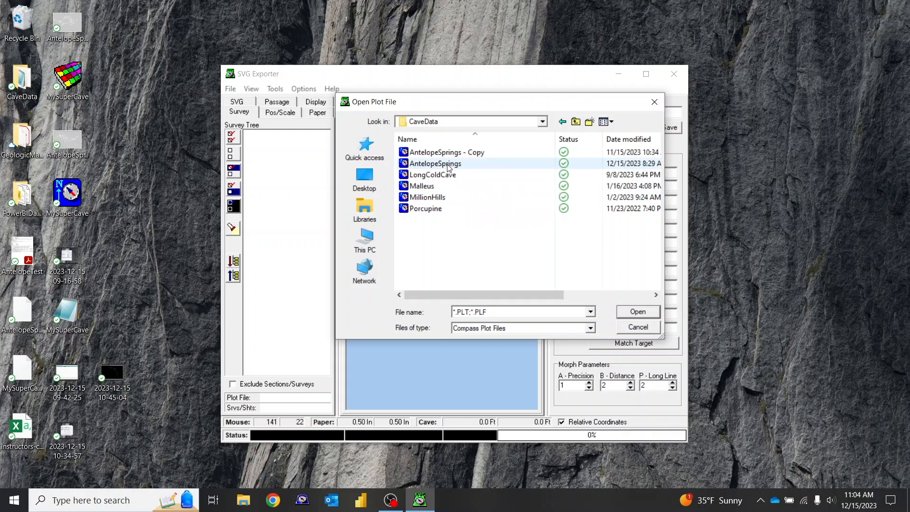
click(448, 166)
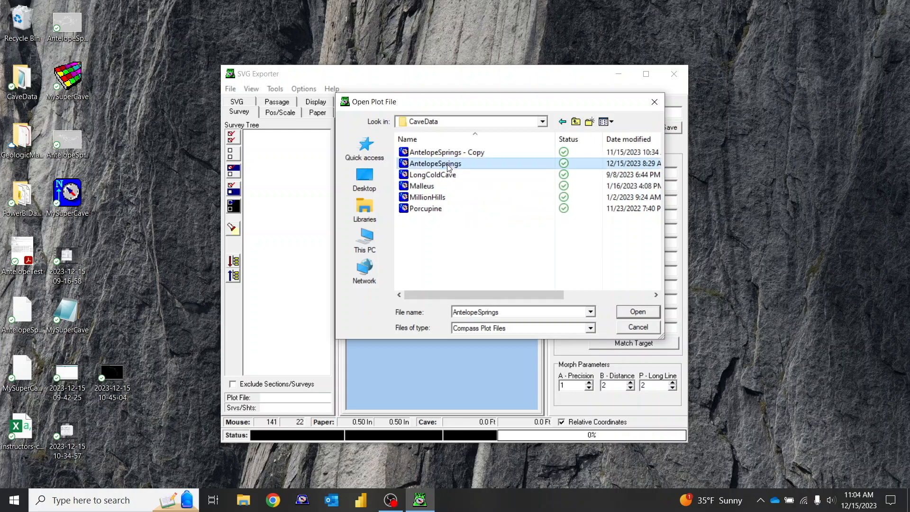
click(638, 311)
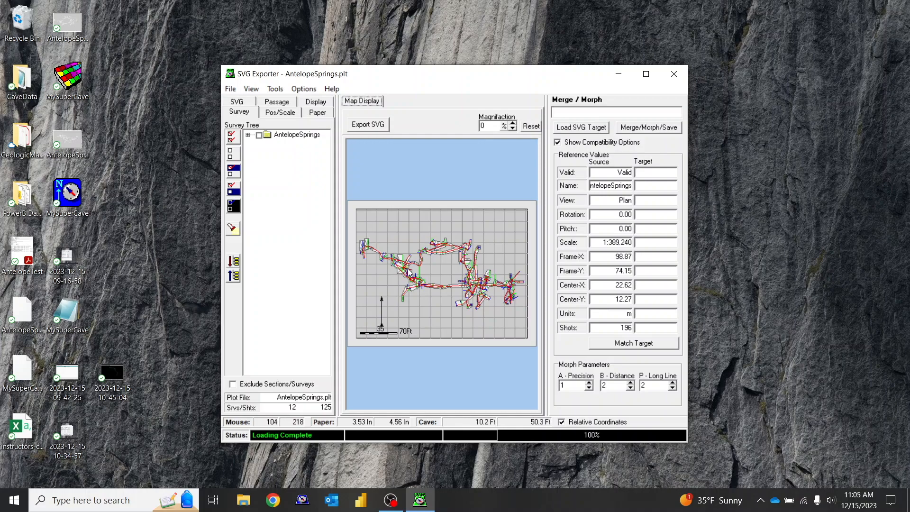
Step: Set the map scale to 20 feet per inch
click(284, 113)
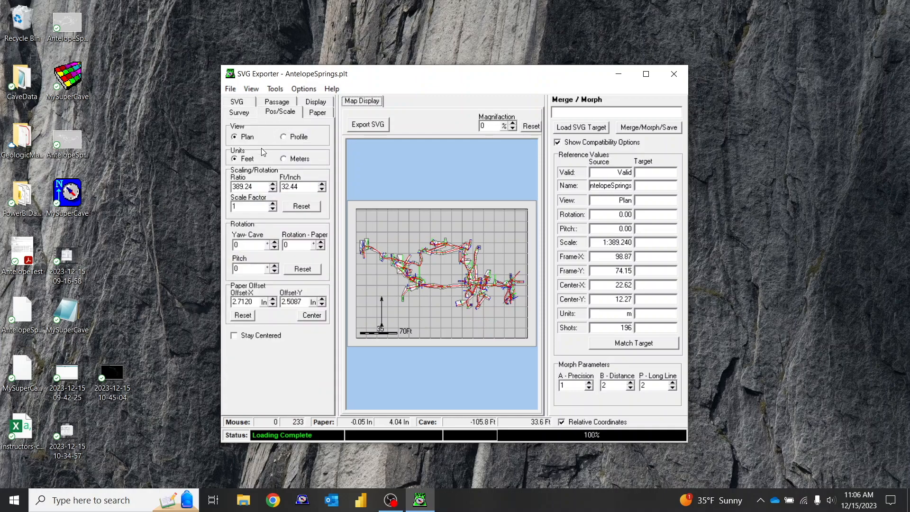
double_click(307, 186)
text(20)
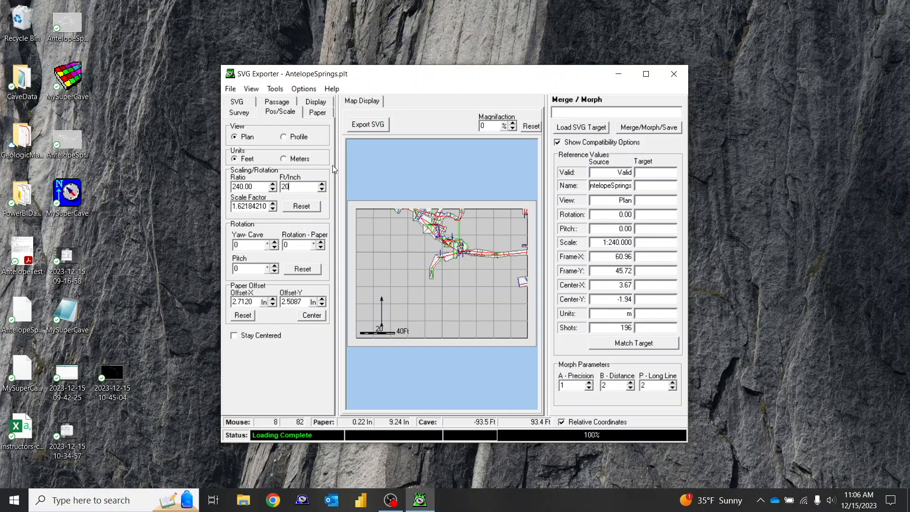
Step: Set the paper size to 20 in wide by 11 in high so the whole cave fits
click(318, 113)
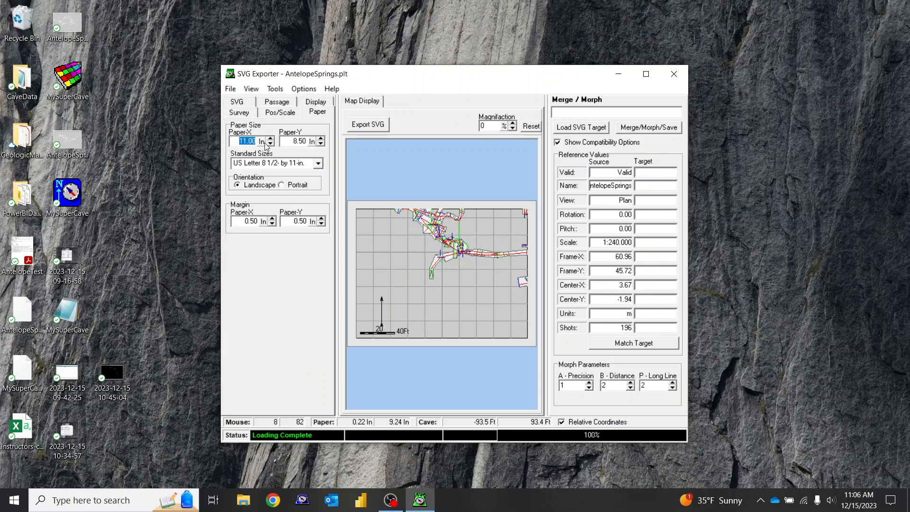
text(20)
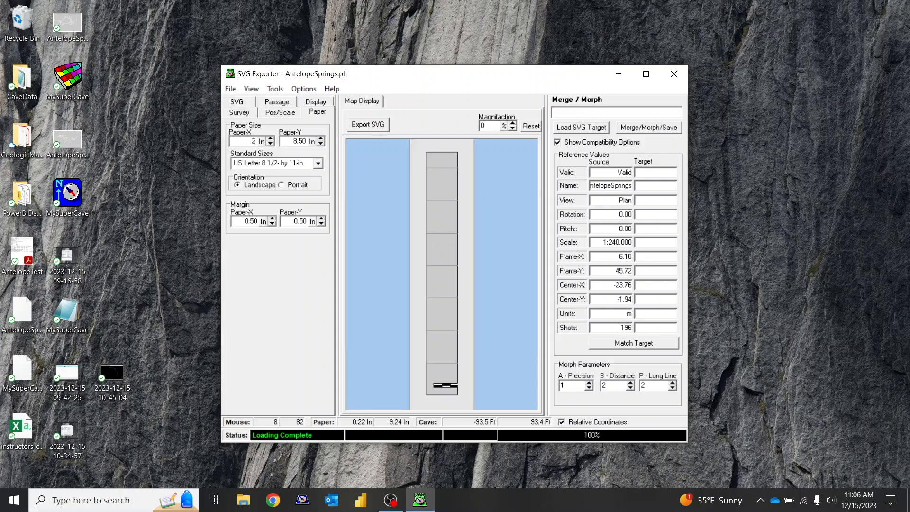
click(298, 145)
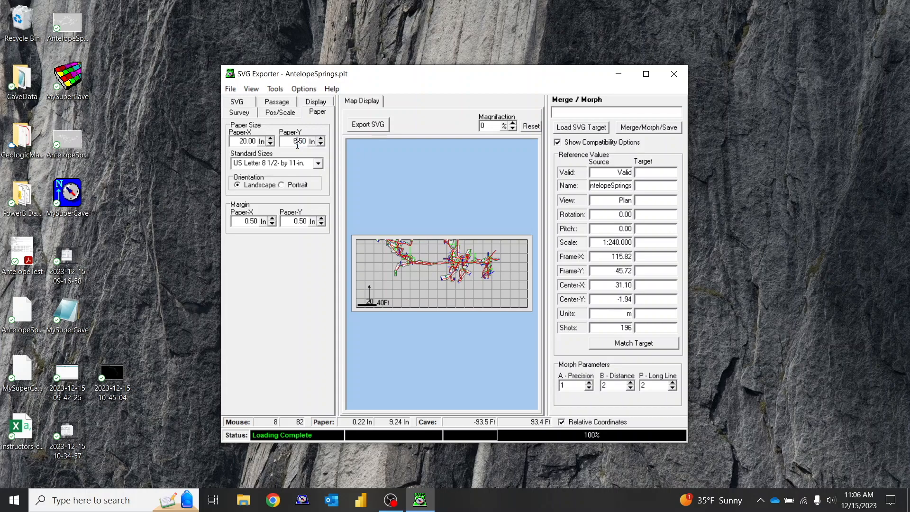
double_click(297, 145)
text(20)
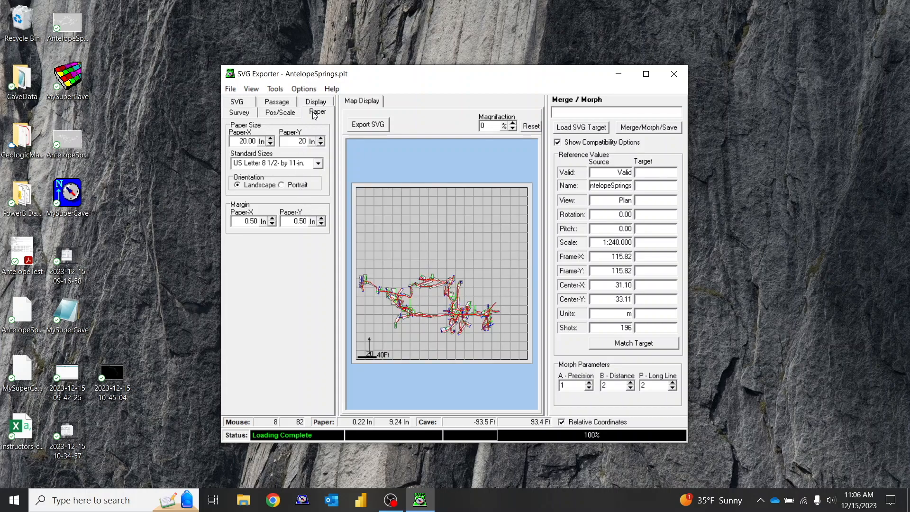
double_click(300, 142)
text(11)
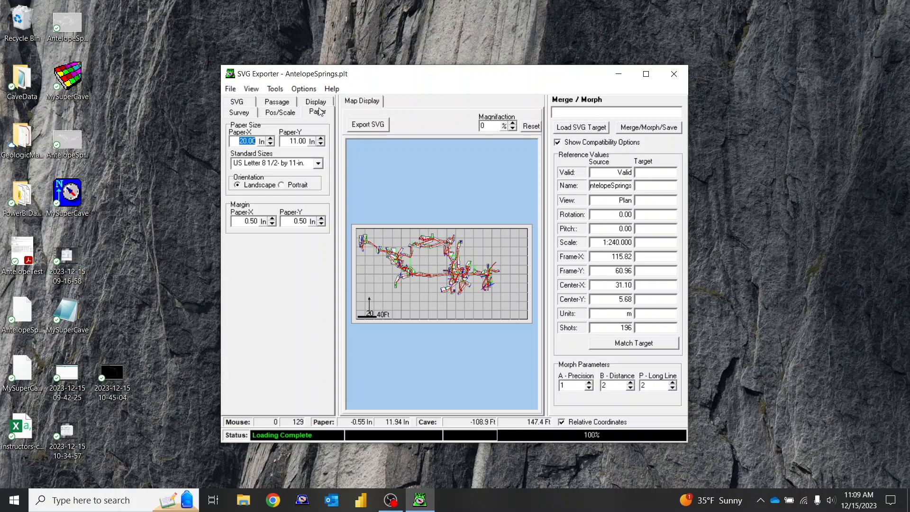
Step: Turn on station labels in the map preview, keeping passage walls and the grid shown and features and center point hidden
click(316, 102)
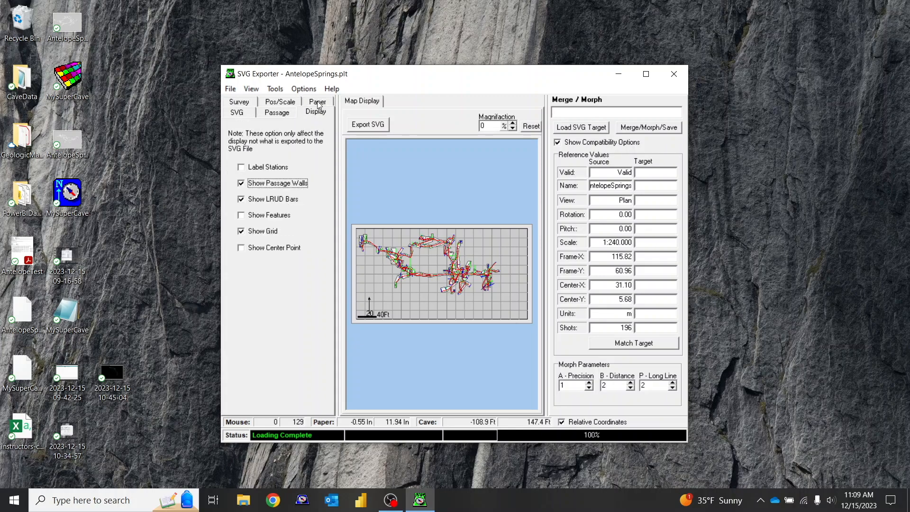
click(242, 185)
click(242, 185)
click(242, 168)
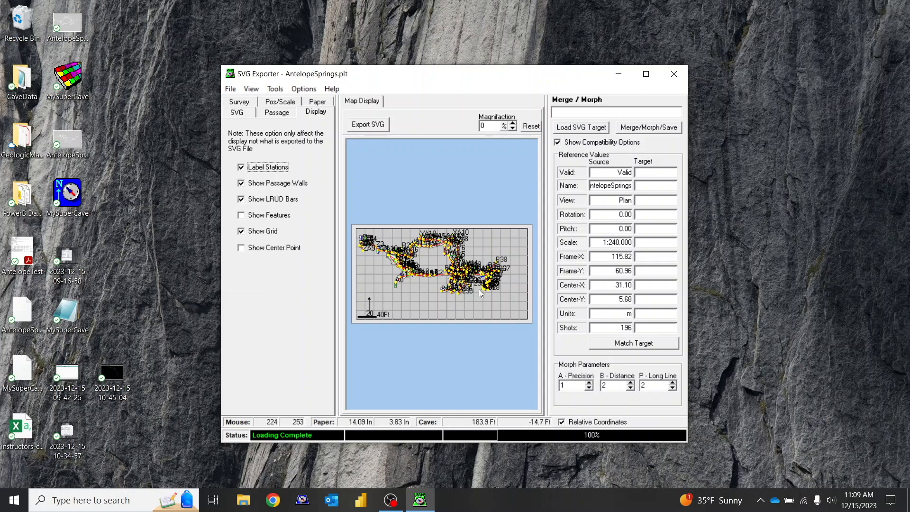
click(242, 219)
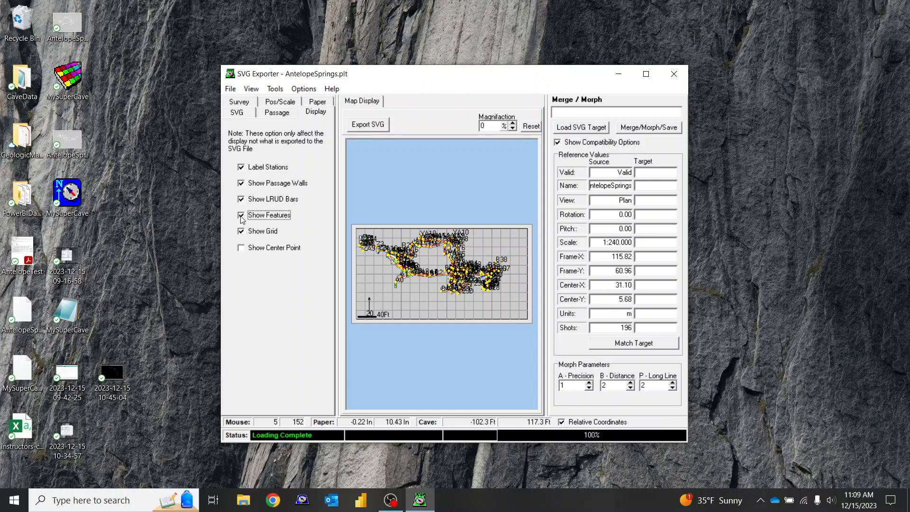
click(242, 250)
click(242, 233)
click(241, 232)
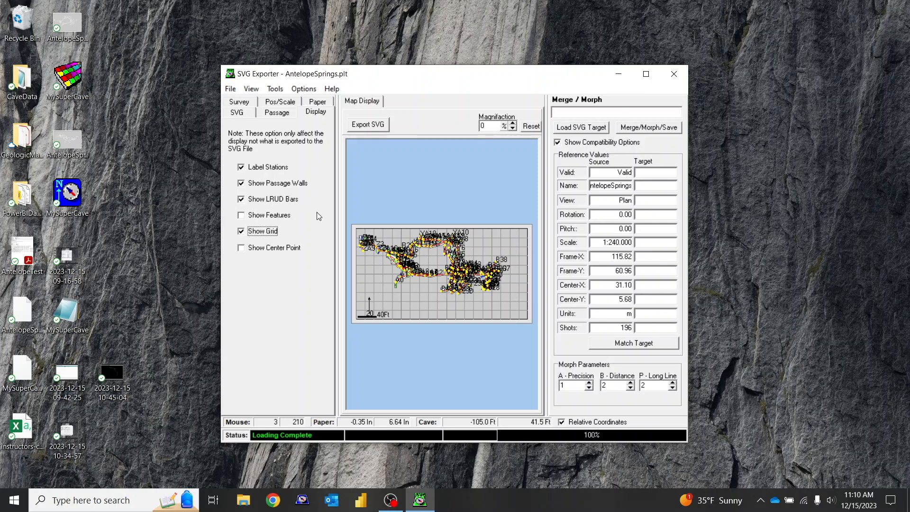
Step: Review the passage settings and set the SVG grid spacing to 20 ft
click(277, 114)
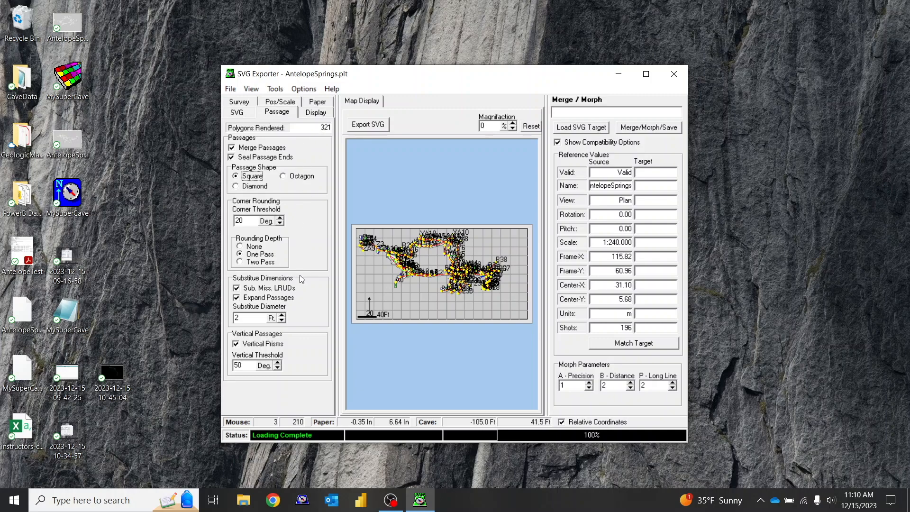
click(236, 112)
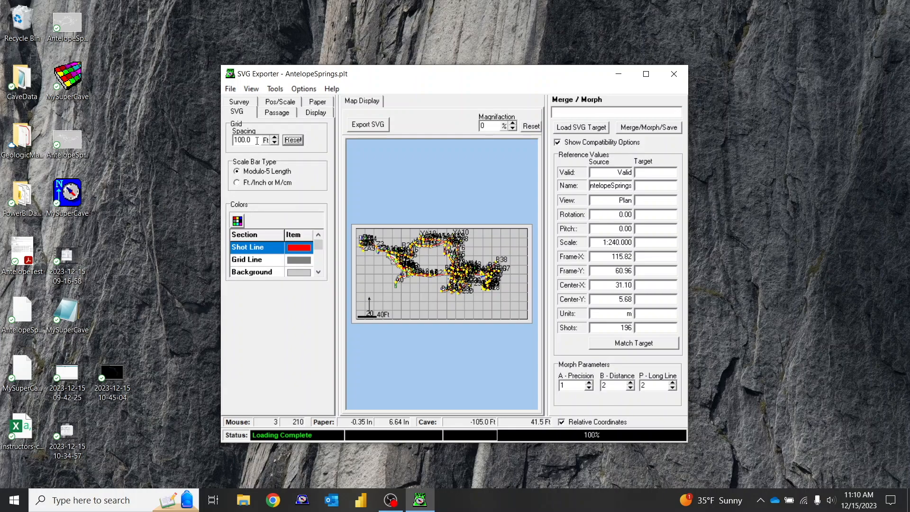
drag(255, 141, 226, 144)
text(20)
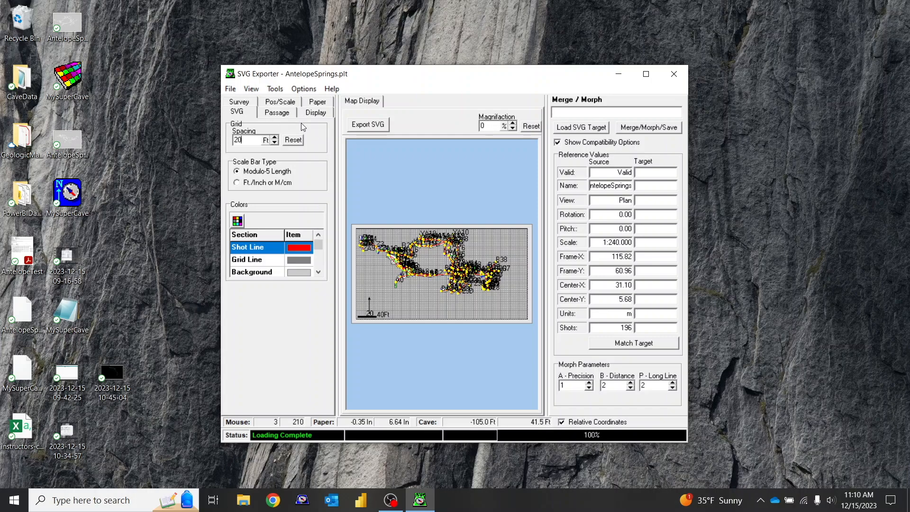
click(232, 90)
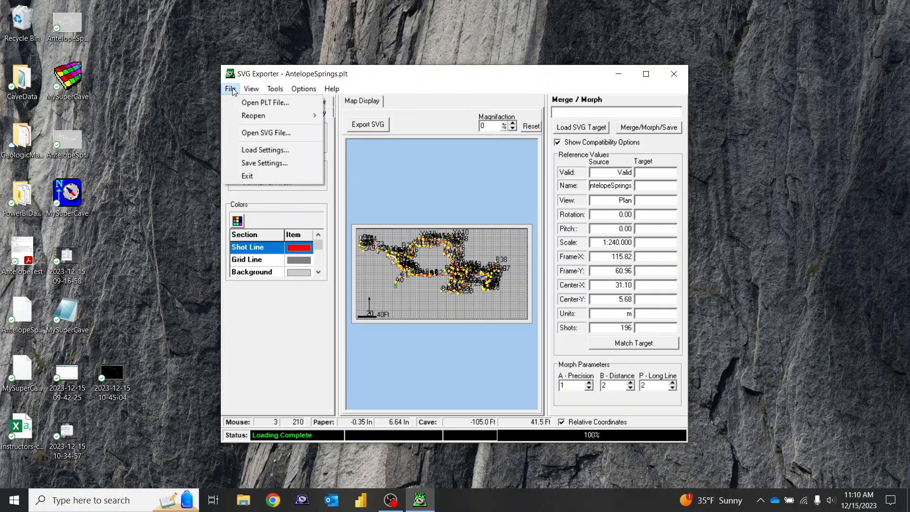
click(233, 88)
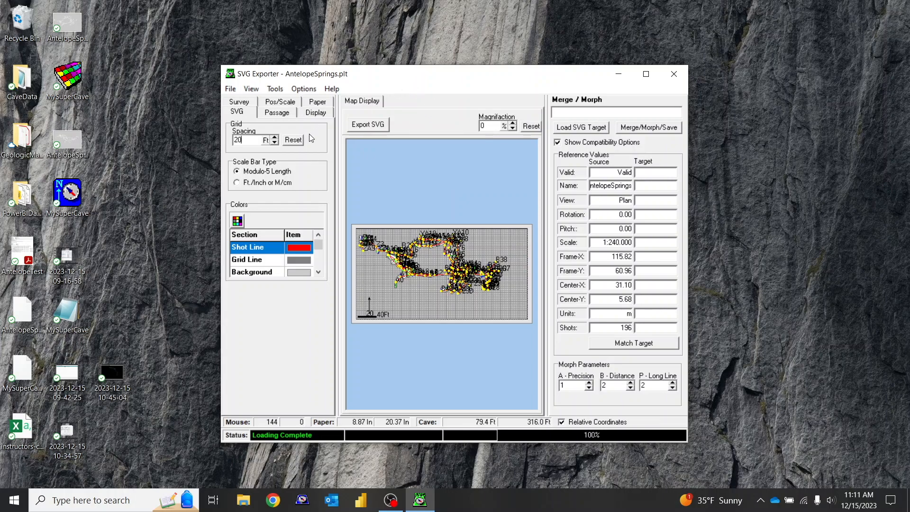
click(282, 114)
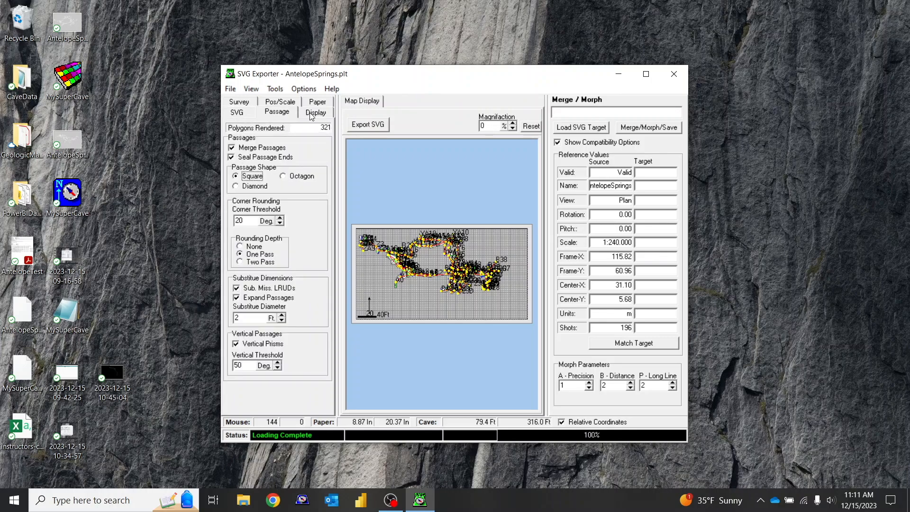
click(311, 116)
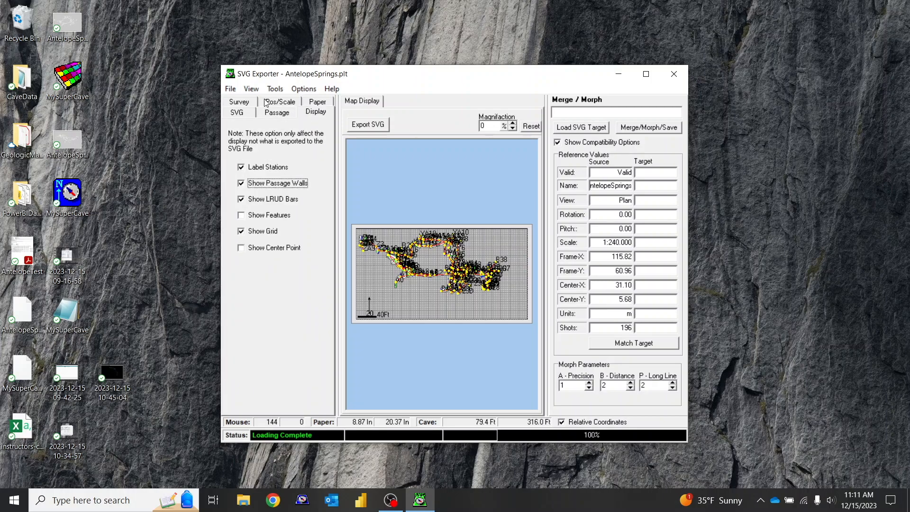
click(238, 104)
Step: Rotate the cave plot by setting its yaw to 340° and fine-tuning it to 345°
click(276, 116)
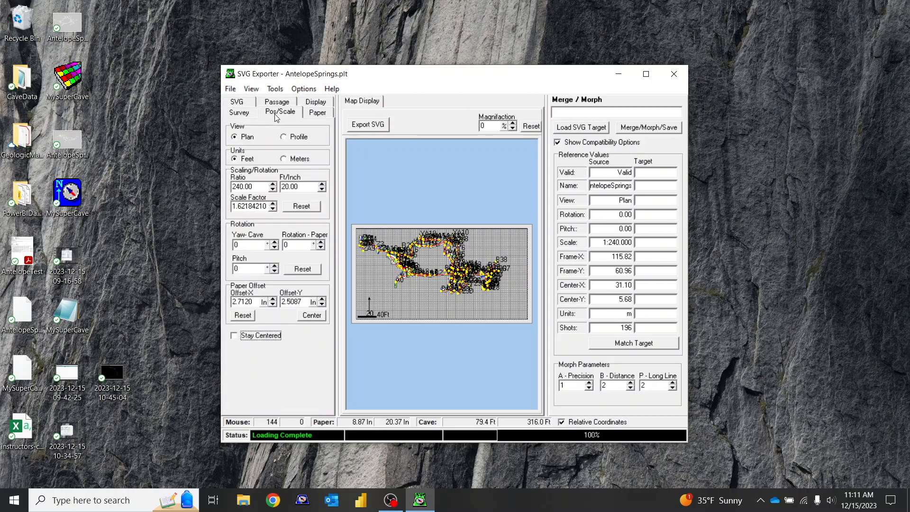
click(274, 242)
click(274, 247)
drag(242, 245, 219, 246)
text(340)
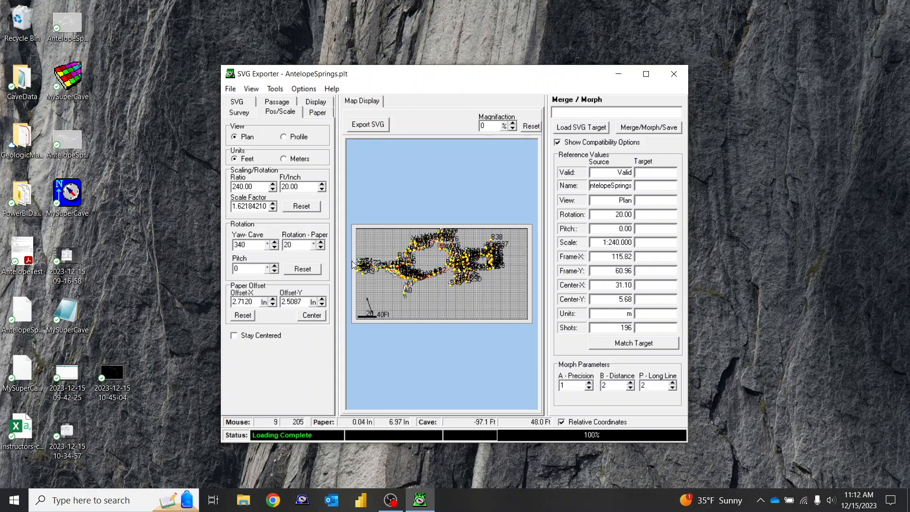
click(275, 243)
click(274, 243)
click(275, 243)
click(274, 242)
click(275, 243)
click(275, 243)
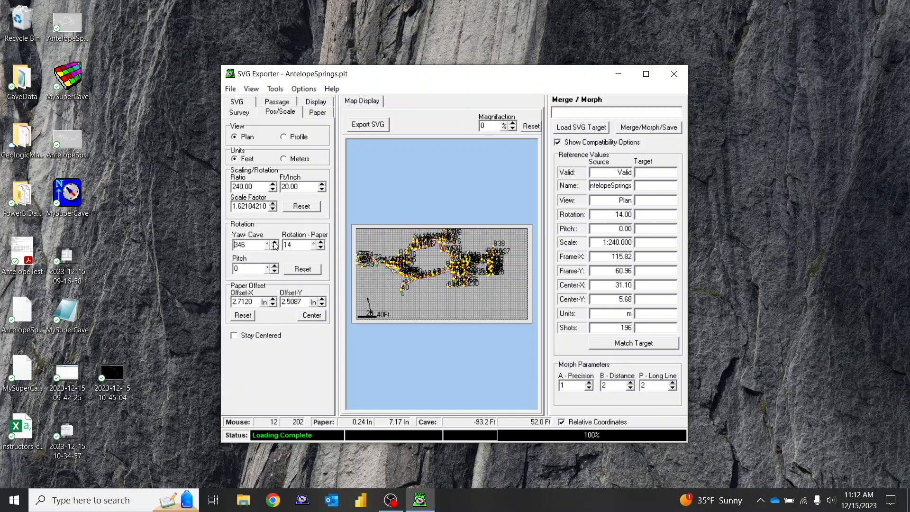
click(274, 248)
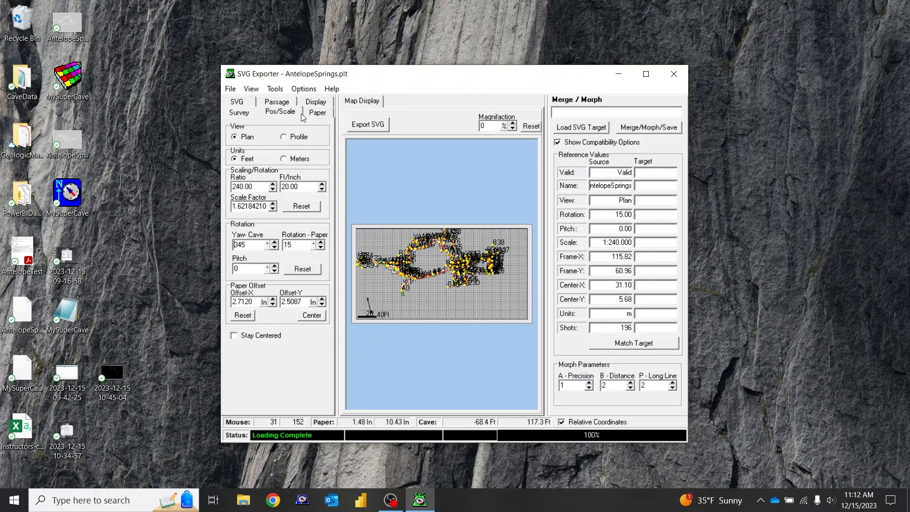
Step: Set the paper height to 12 in so the rotated cave fits on the page
click(317, 112)
click(295, 142)
double_click(295, 142)
click(295, 142)
double_click(295, 141)
key(BackSpace)
text(12)
key(Tab)
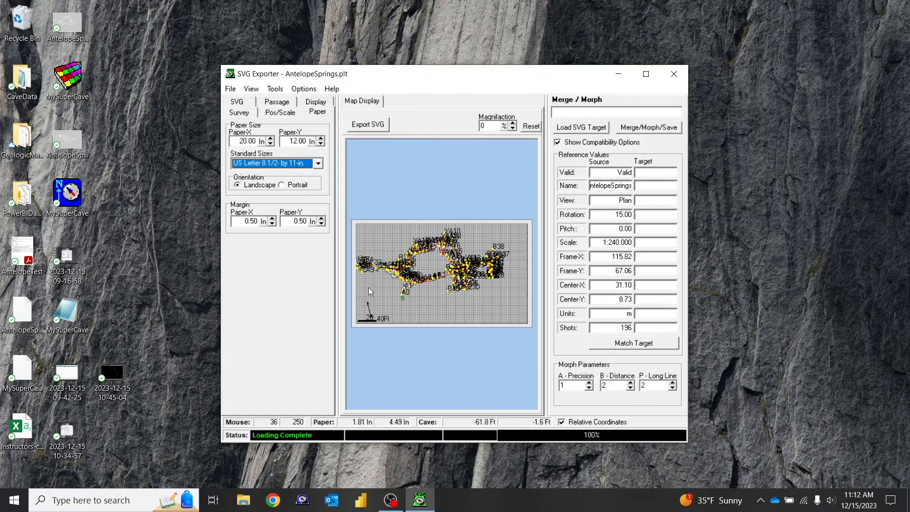
Step: Export the plan view as an SVG to the desktop as AntelopeSpringsPlan-Yaw345, accepting the current compatibility options
click(371, 126)
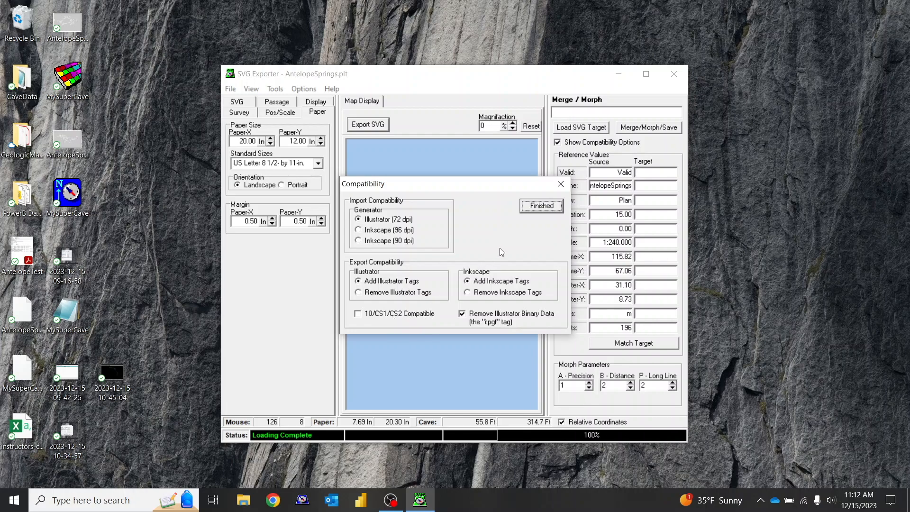
click(541, 205)
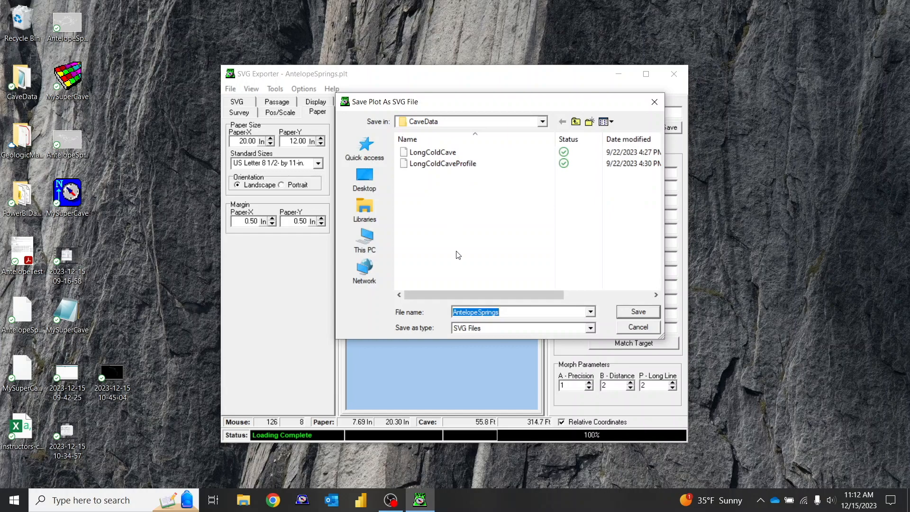
click(365, 177)
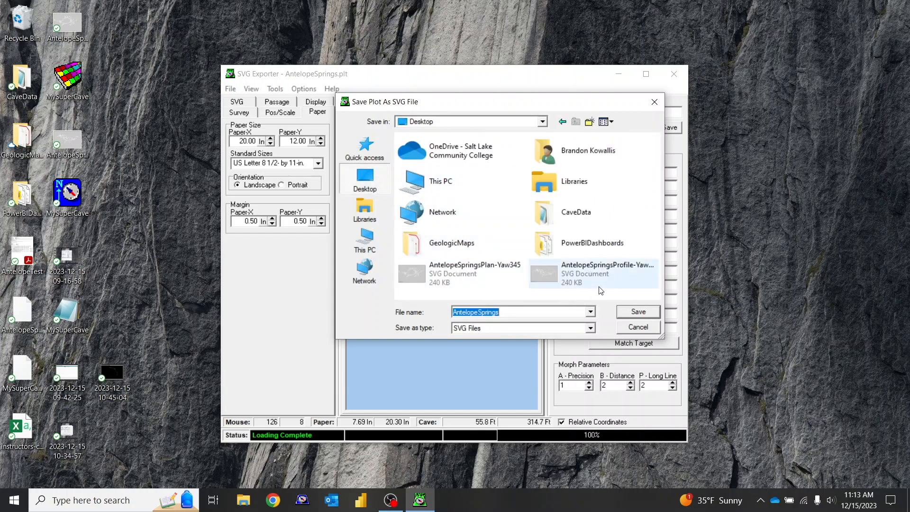
click(486, 275)
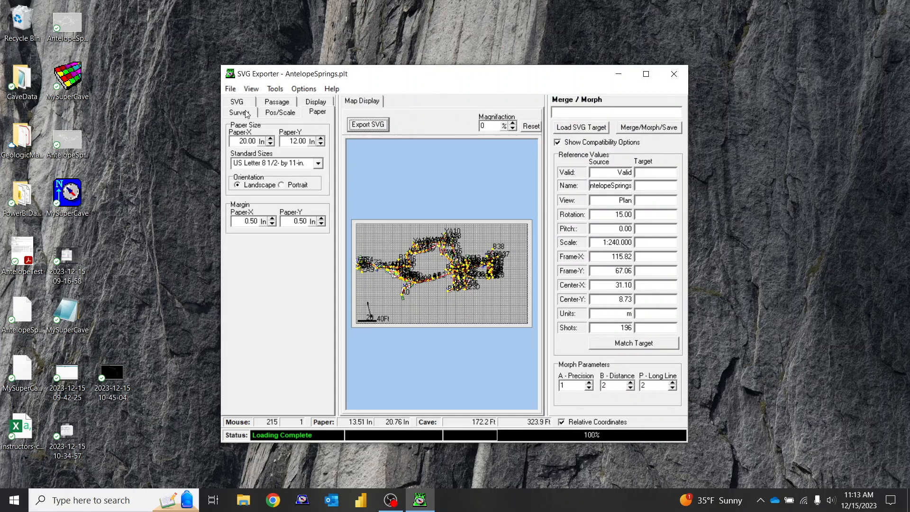
Step: Switch the cave plot to the profile view and set the paper width to 22 in
click(322, 102)
click(294, 104)
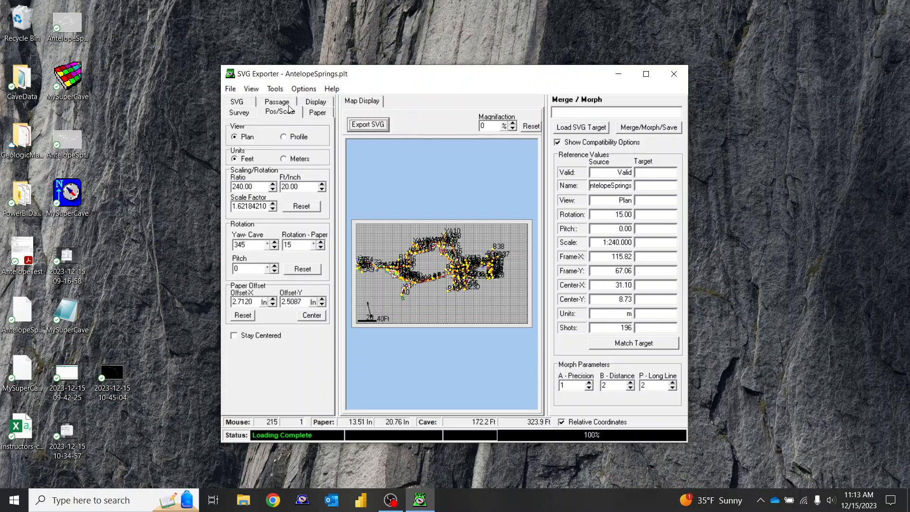
click(285, 138)
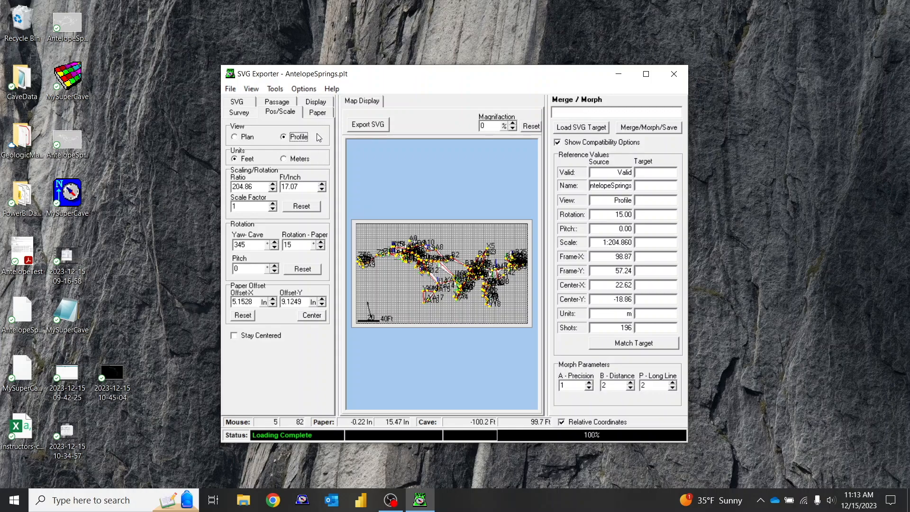
click(318, 113)
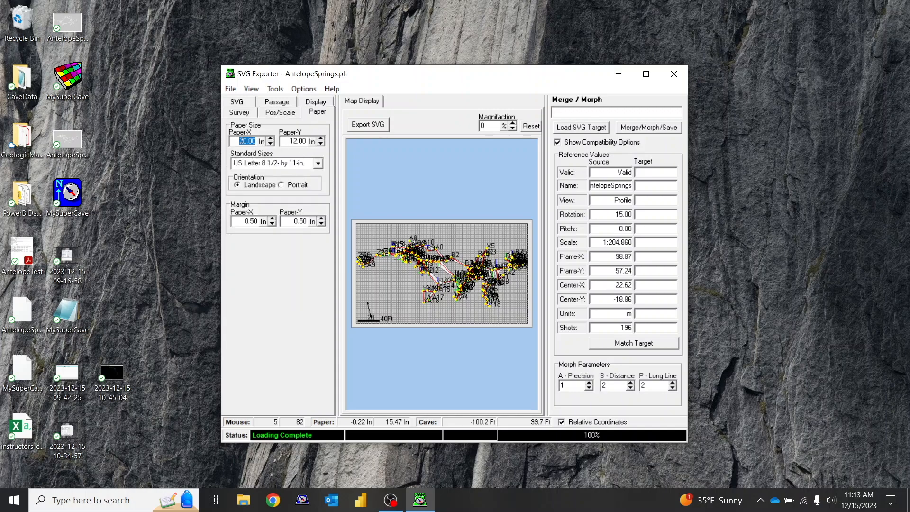
text(22)
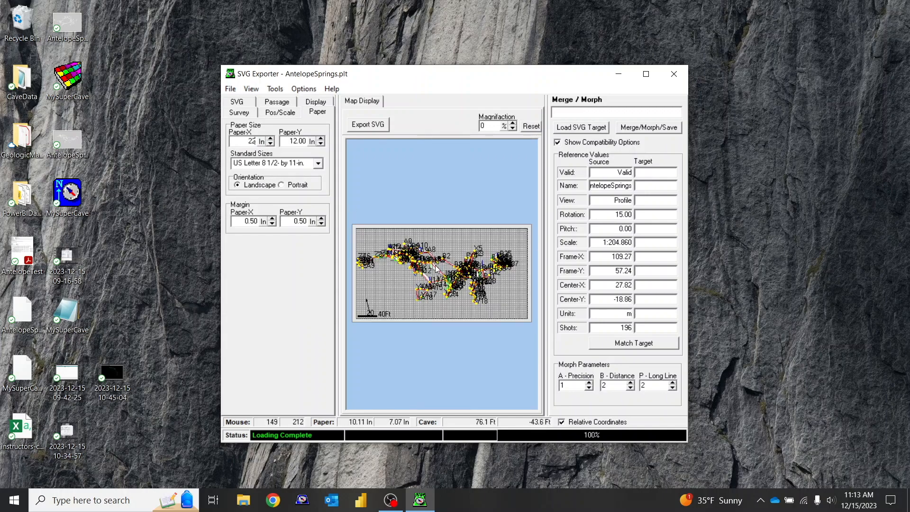
click(369, 124)
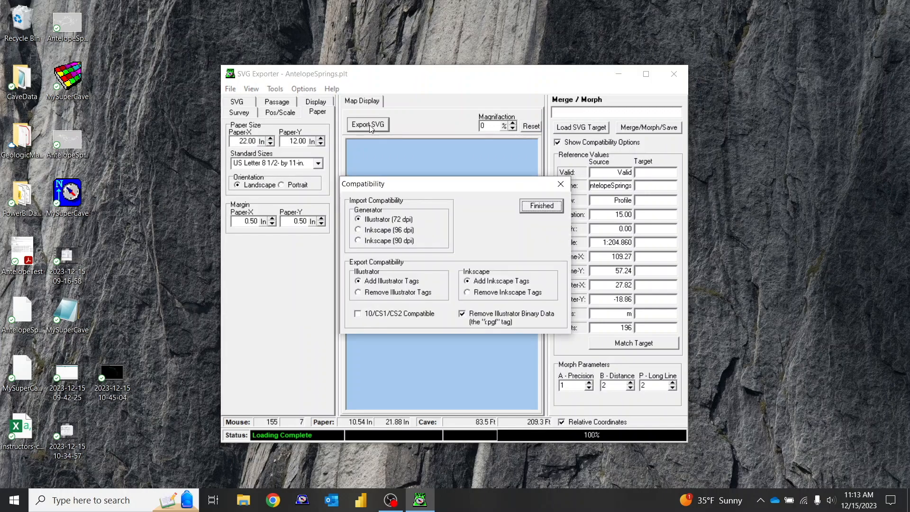
click(548, 207)
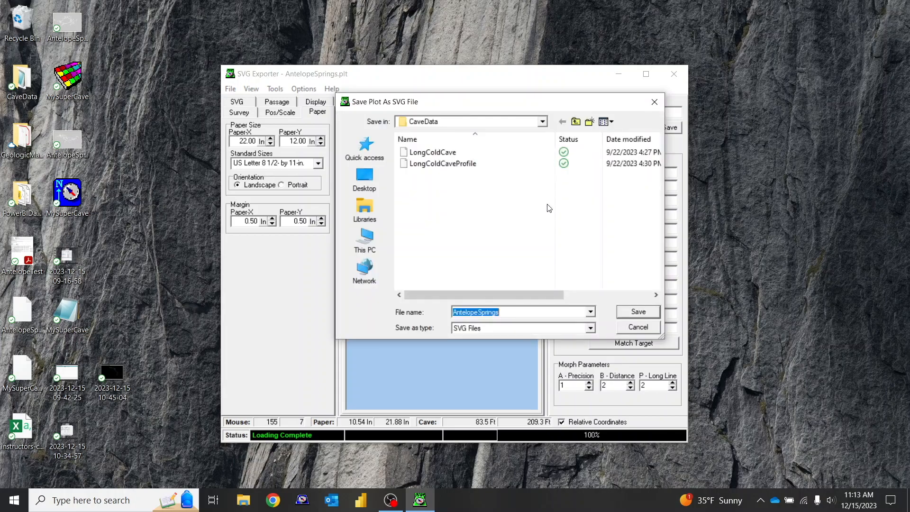
click(640, 327)
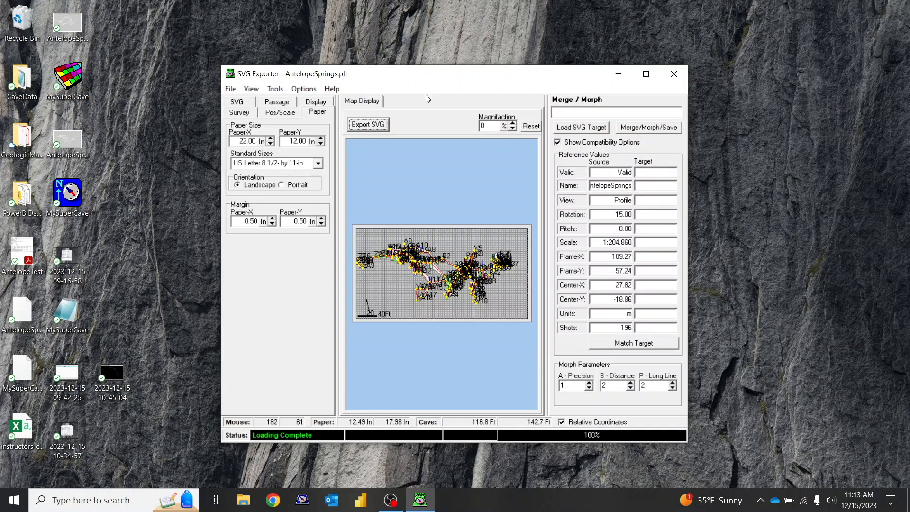